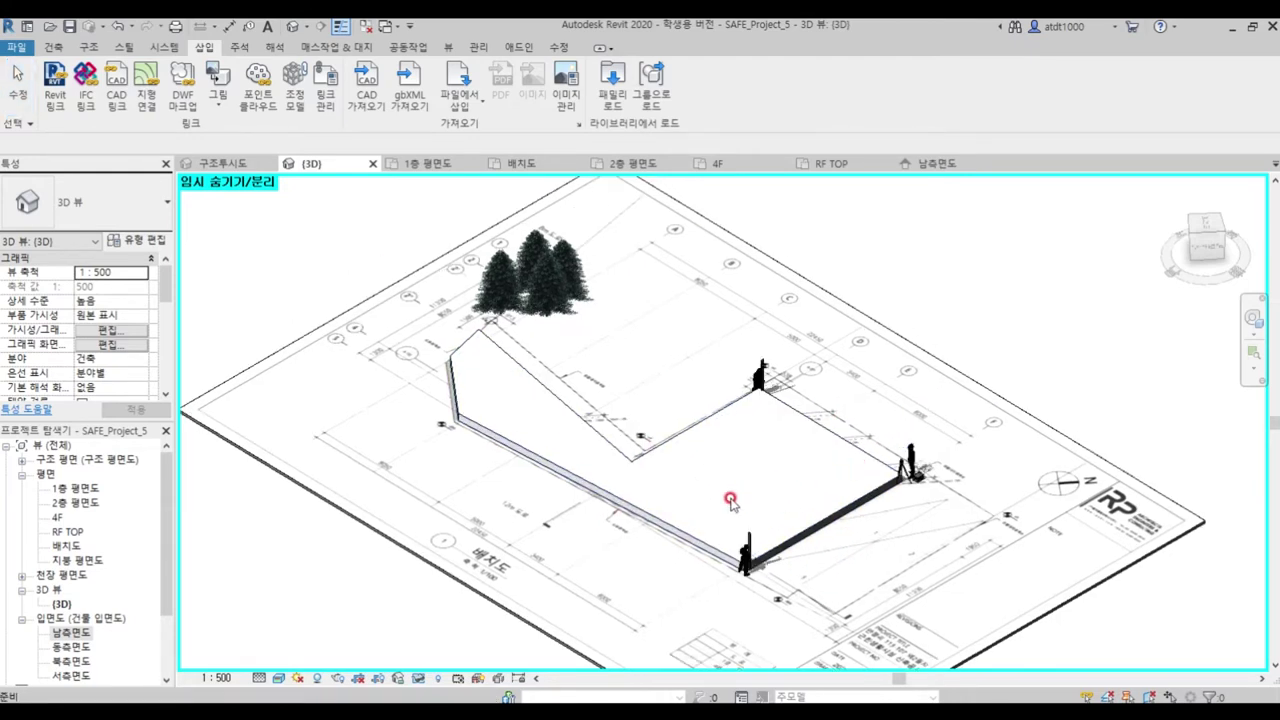
{"action": "scroll", "coordinate": [797, 507], "scroll_direction": "up", "scroll_amount": 1}
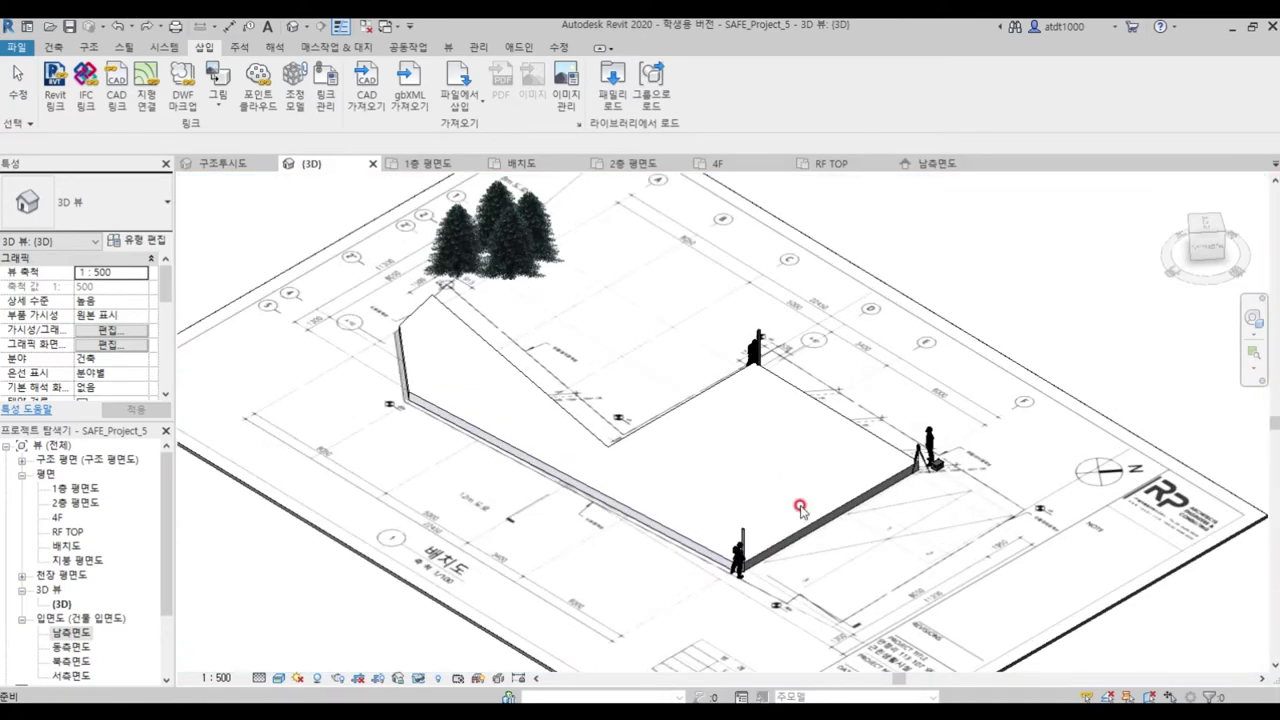
{"action": "scroll", "coordinate": [803, 509], "scroll_direction": "up", "scroll_amount": 1}
- Clear a stray worker-figure selection and select the building boundary mass
{"action": "left_click", "coordinate": [940, 438]}
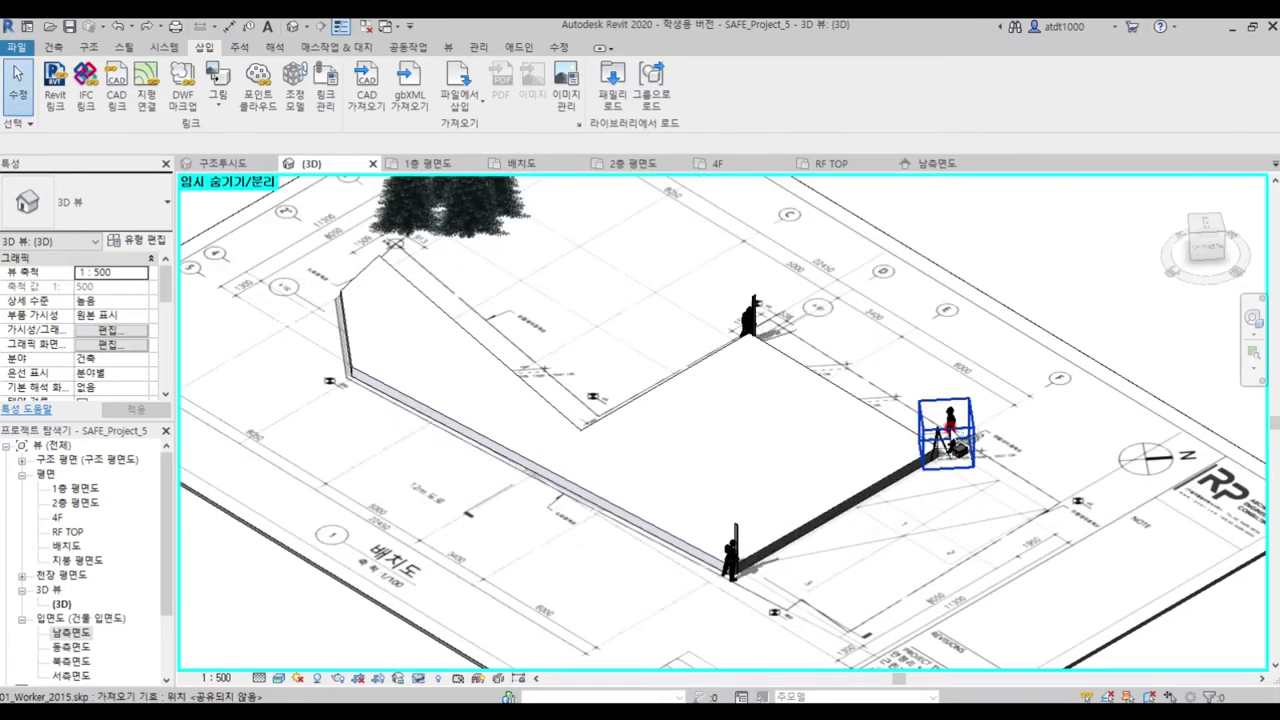
{"action": "key", "text": "Escape"}
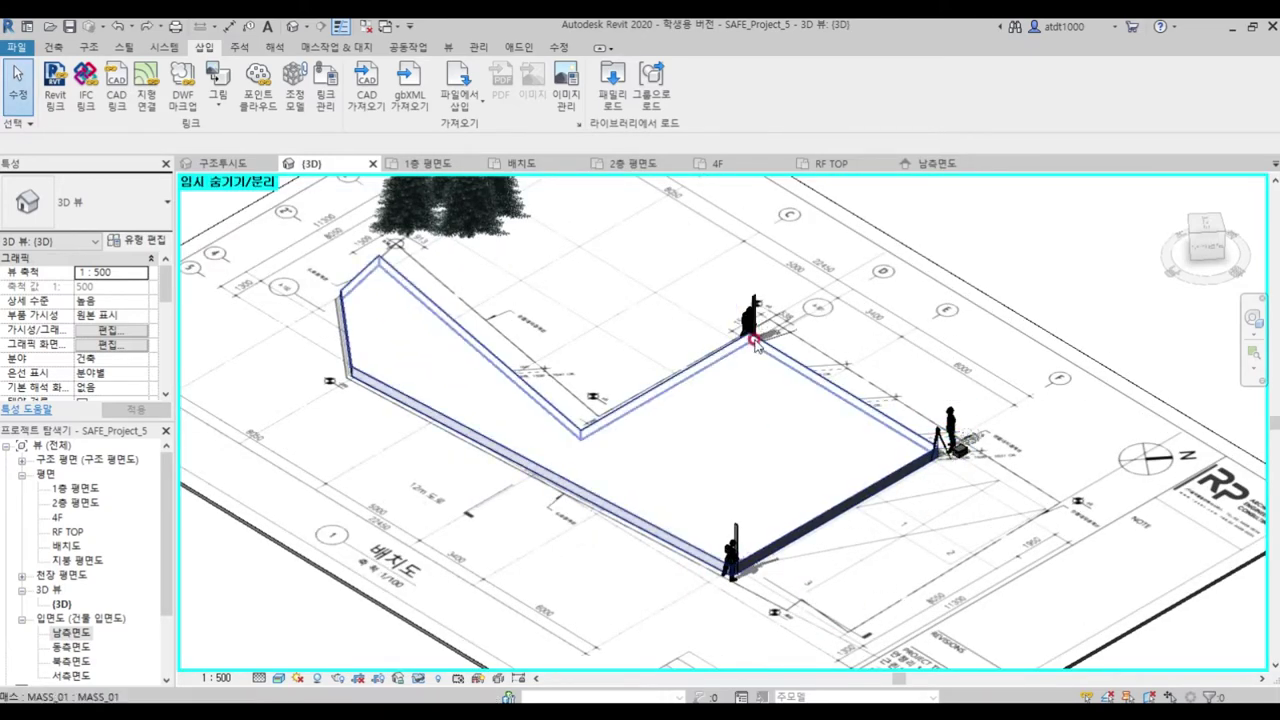
{"action": "left_click", "coordinate": [787, 370]}
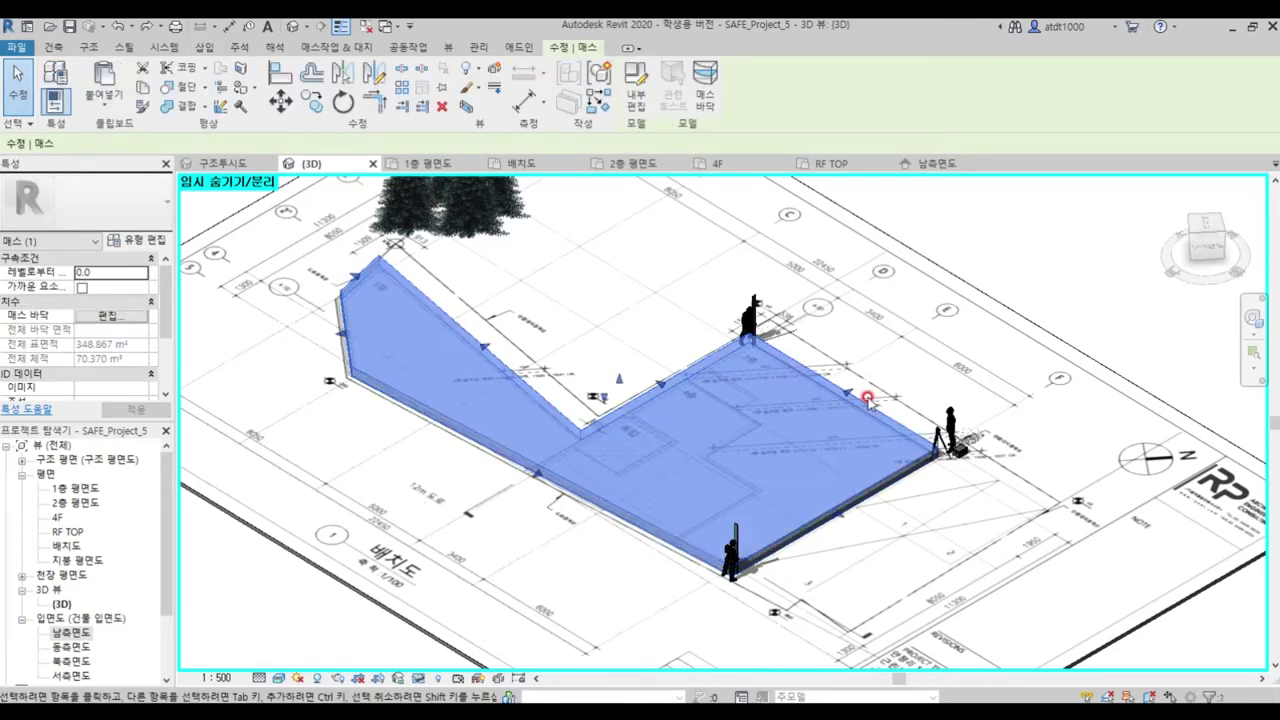
{"action": "key", "text": "Delete"}
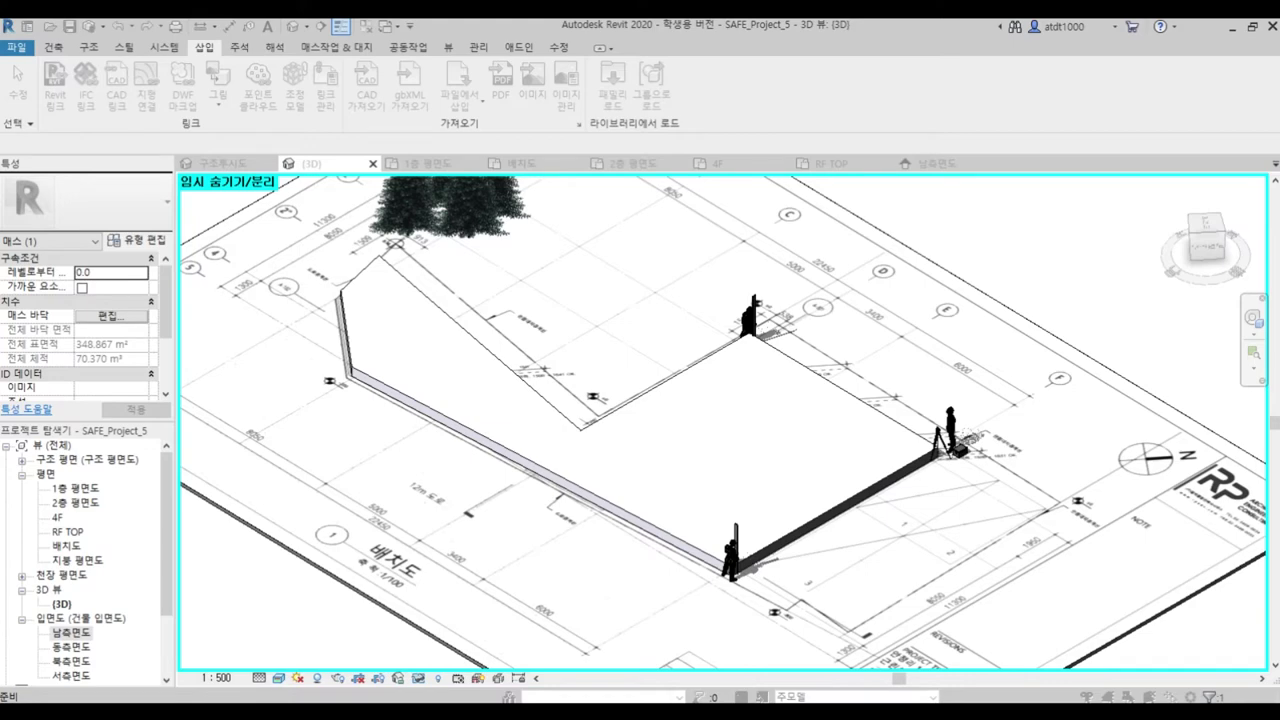
- Hide the boundary mass to reveal the hatched plan, then bring it back
{"action": "left_click", "coordinate": [855, 408]}
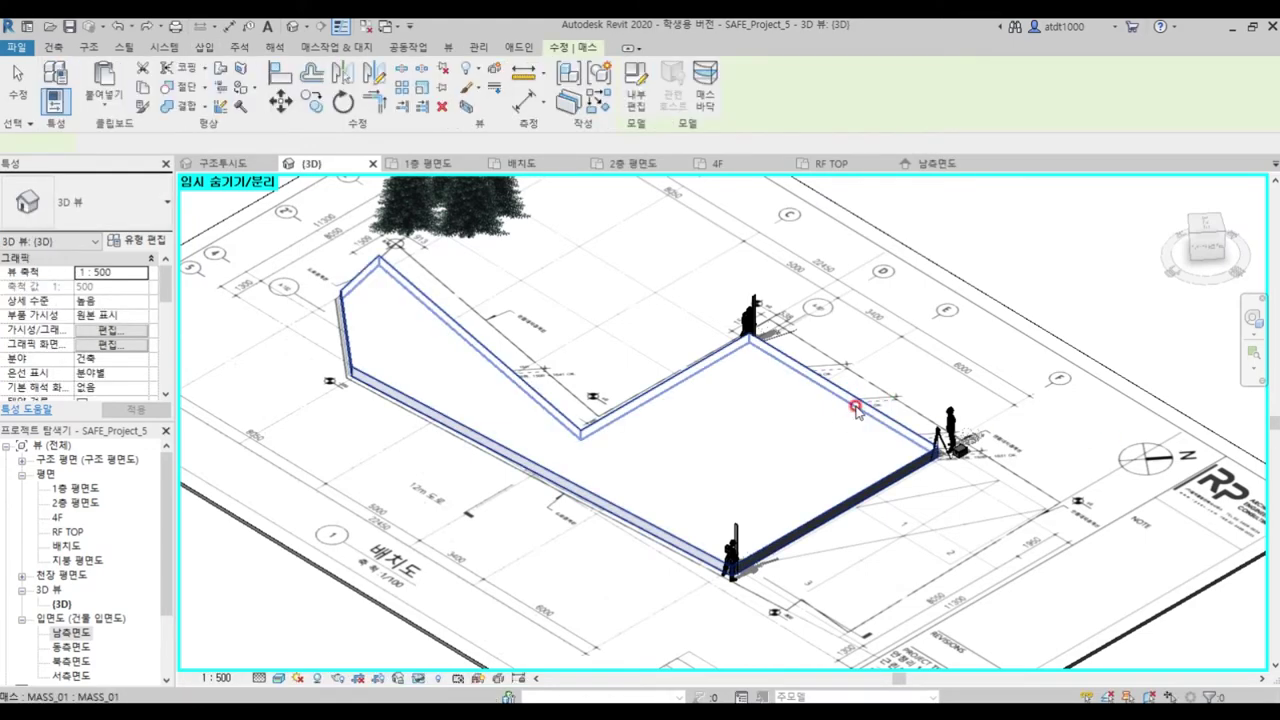
{"action": "key", "text": "Delete"}
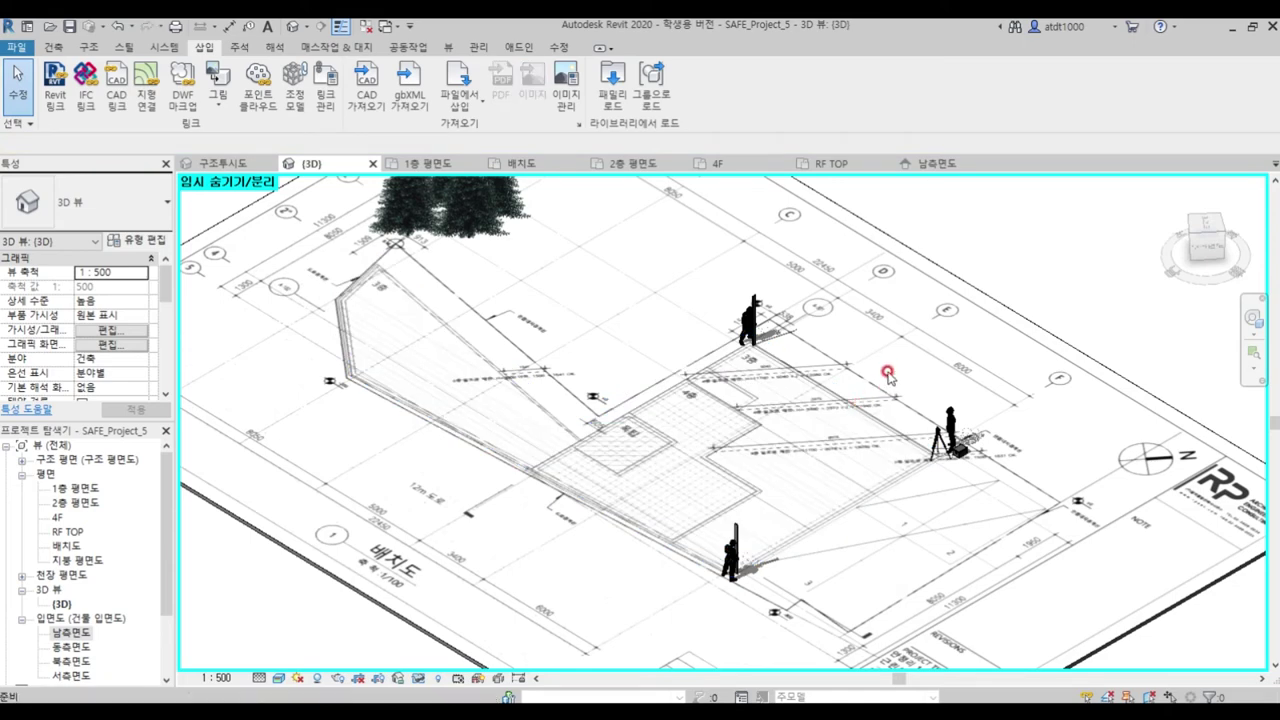
{"action": "left_click", "coordinate": [866, 414]}
{"action": "key", "text": "Delete"}
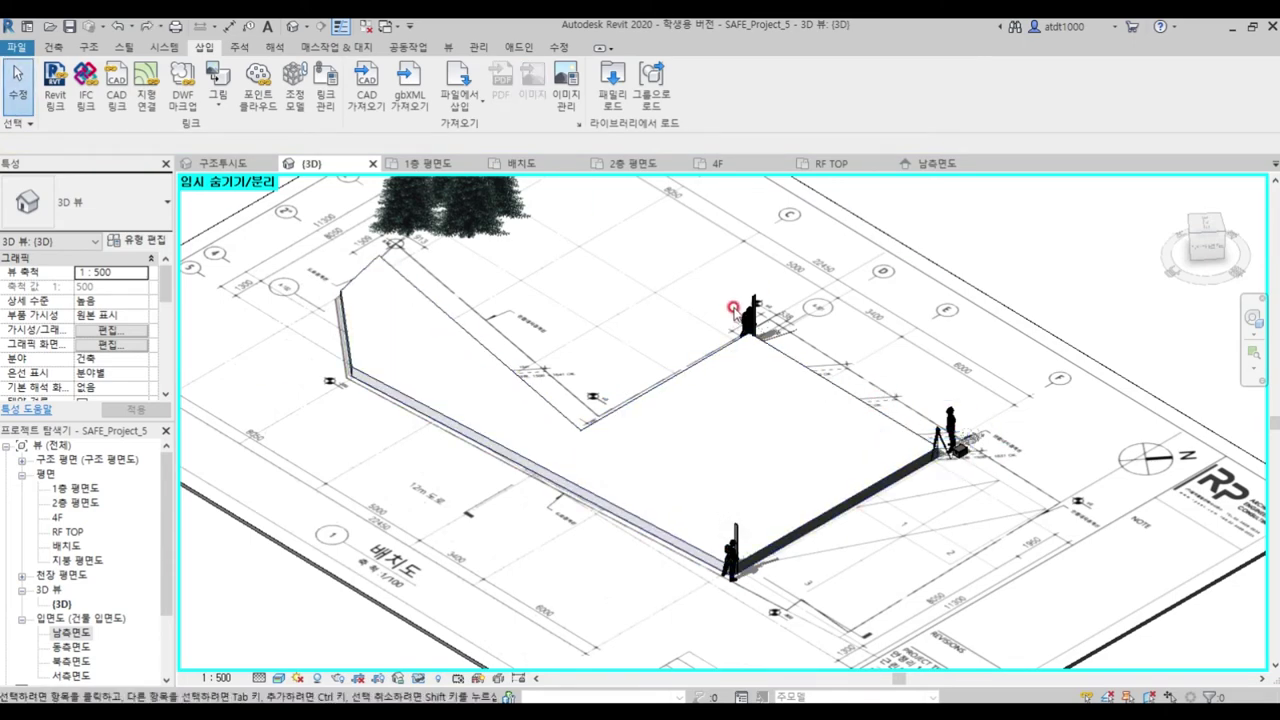
{"action": "key", "text": "Escape"}
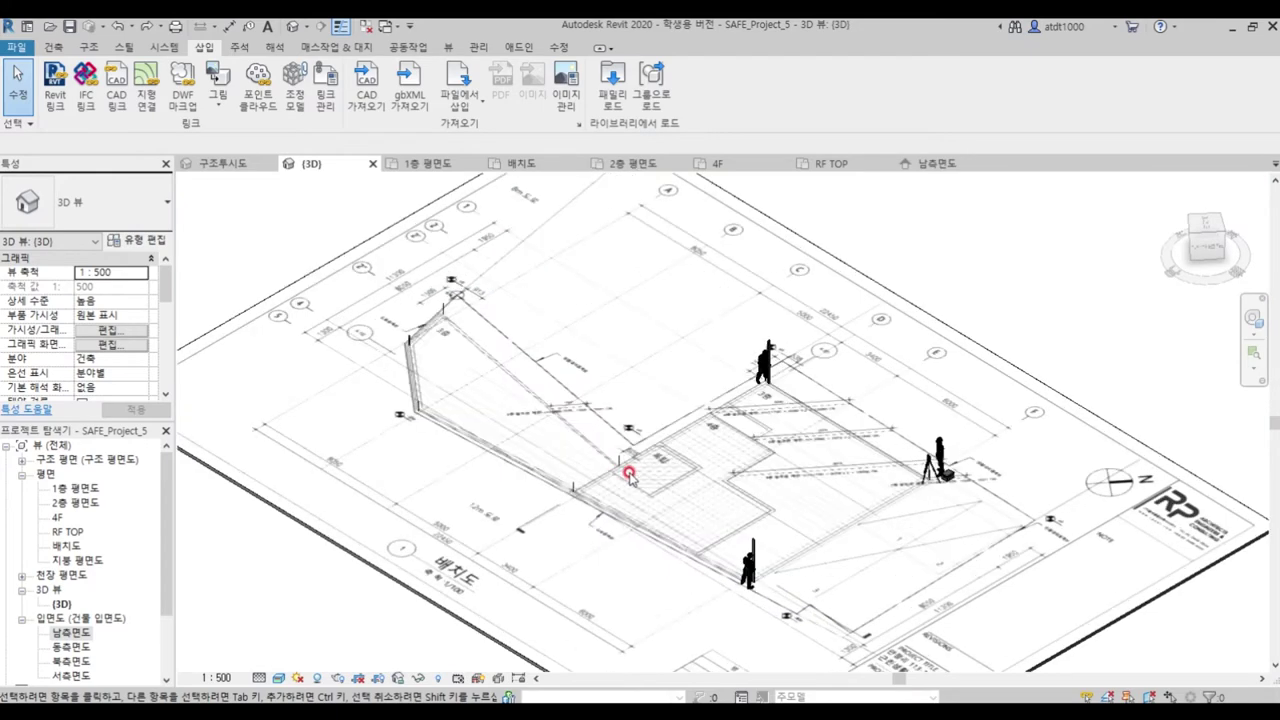
{"action": "scroll", "coordinate": [723, 494], "scroll_direction": "up", "scroll_amount": 1}
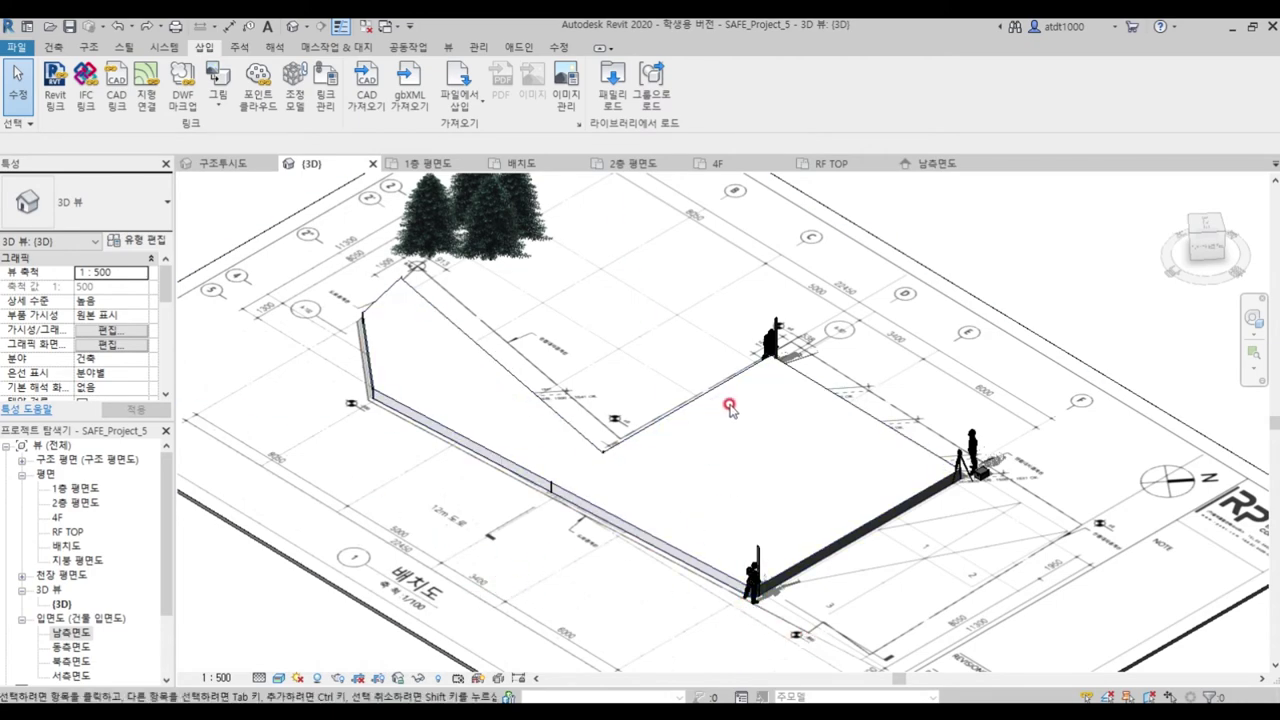
- Dismiss the save reminder that appears over the 3D view
{"action": "left_click", "coordinate": [866, 427]}
{"action": "key", "text": "Delete"}
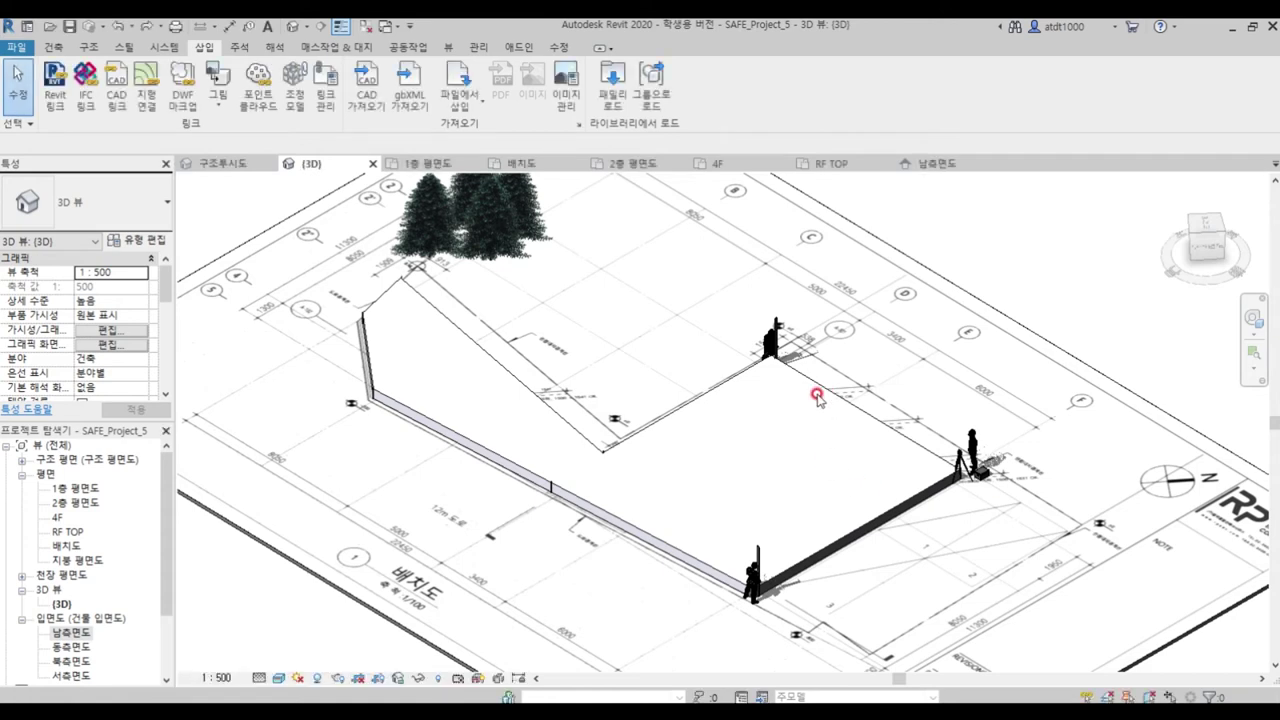
{"action": "left_click", "coordinate": [580, 340]}
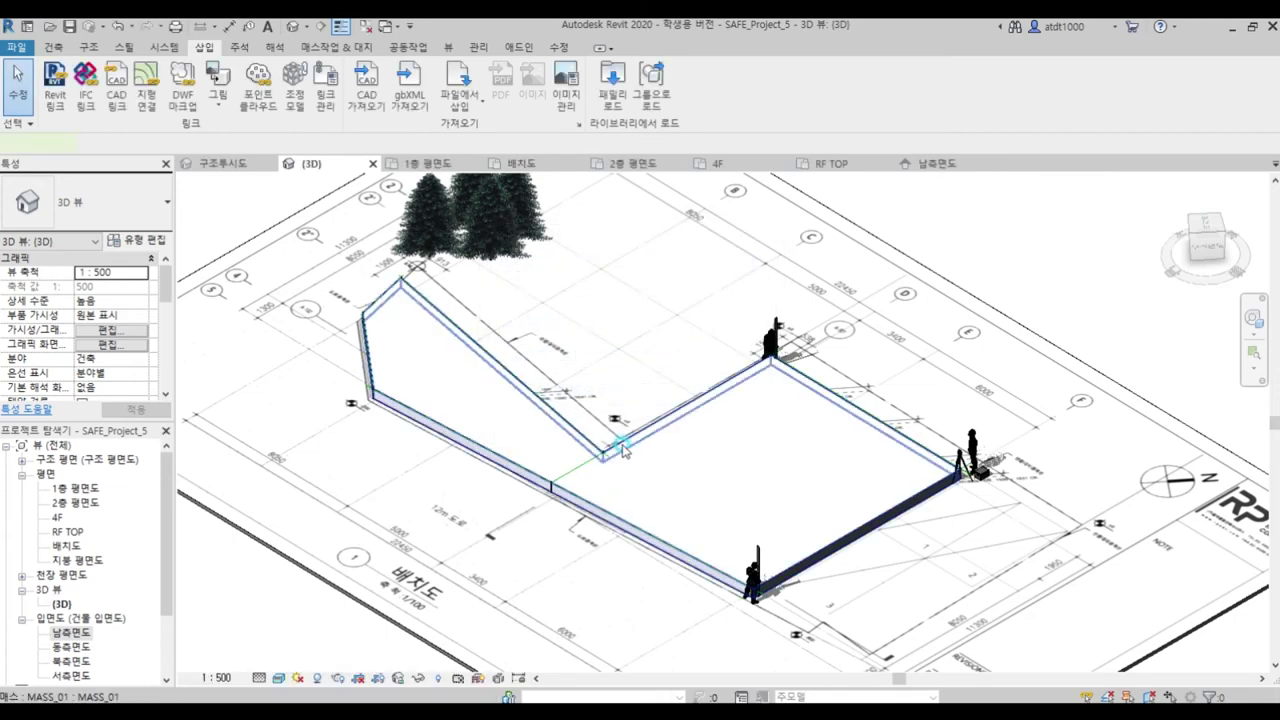
- Temporarily hide the MASS_01 boundary mass using the HH shortcut
{"action": "left_click", "coordinate": [622, 448]}
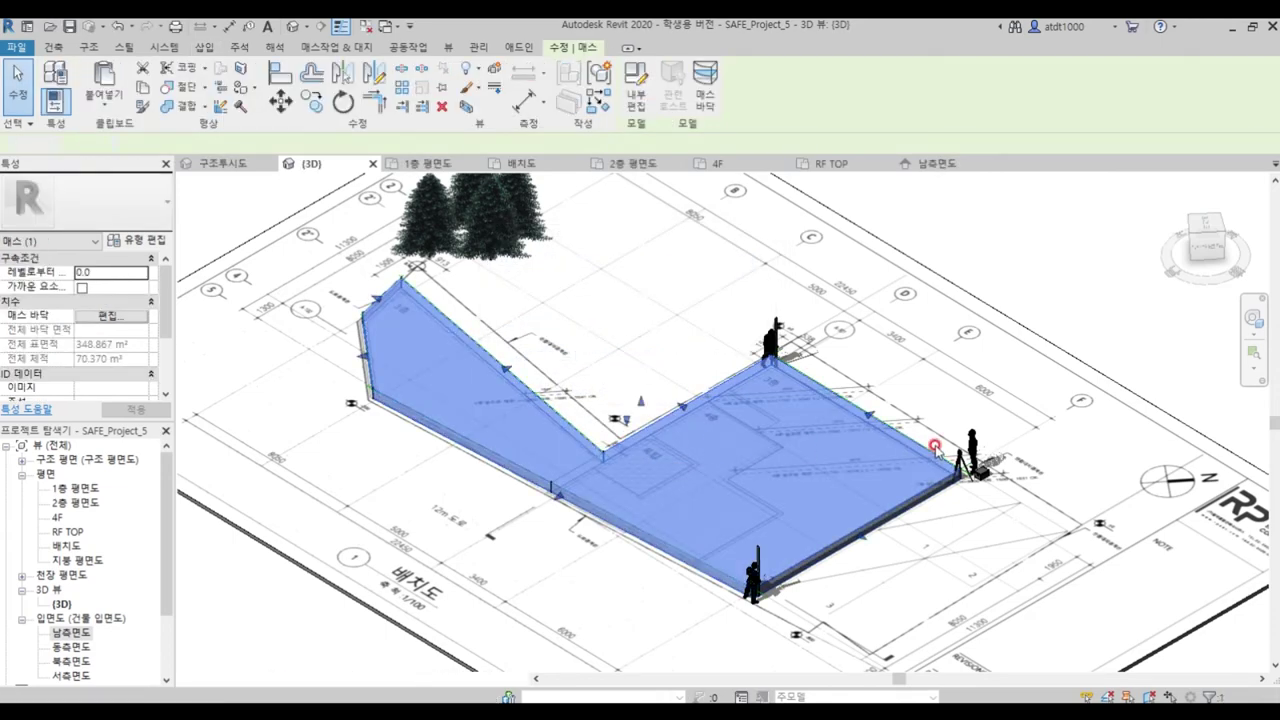
{"action": "key", "text": "Escape"}
{"action": "key", "text": "h"}
{"action": "key", "text": "h"}
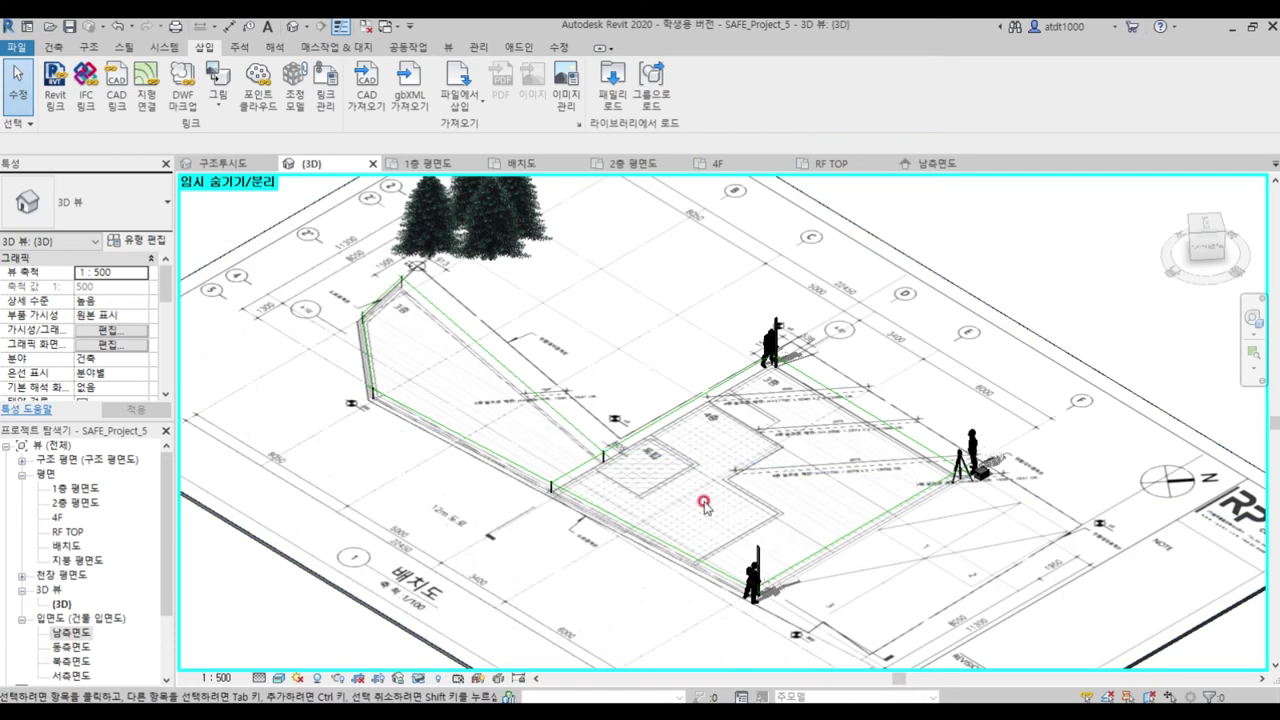
{"action": "scroll", "coordinate": [663, 558], "scroll_direction": "up", "scroll_amount": 1}
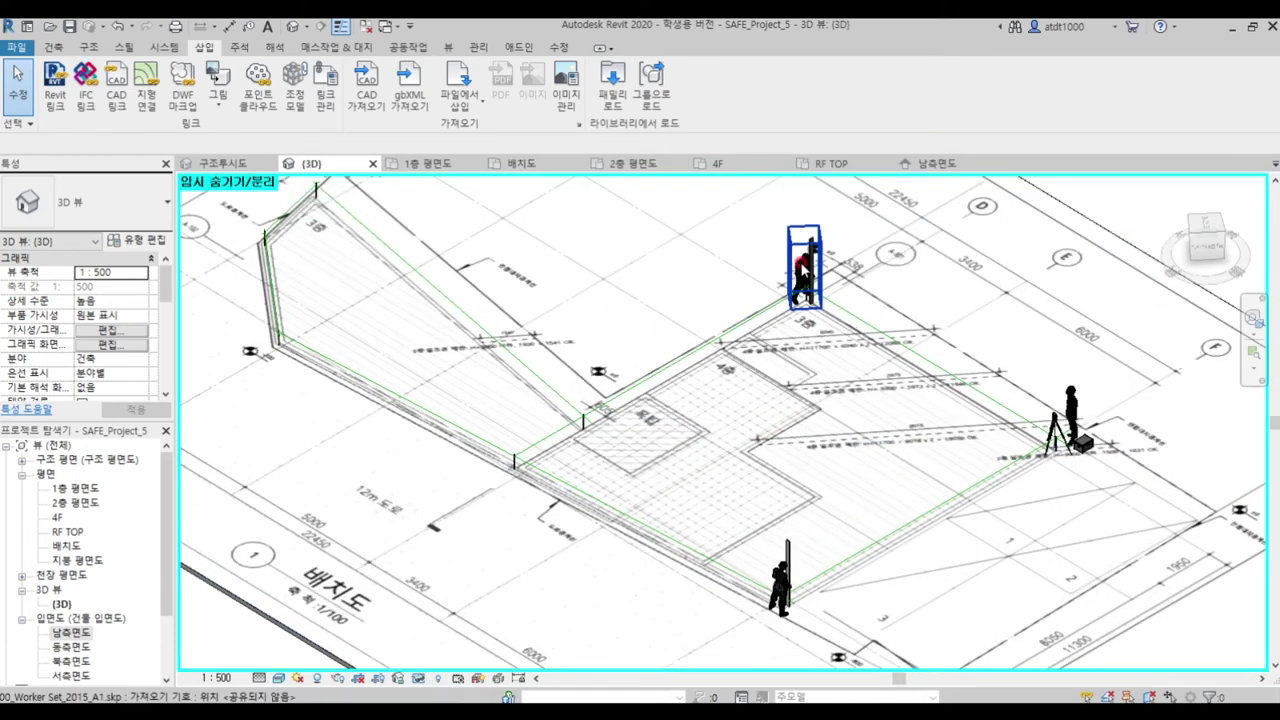
{"action": "scroll", "coordinate": [538, 456], "scroll_direction": "up", "scroll_amount": 2}
{"action": "scroll", "coordinate": [538, 456], "scroll_direction": "up", "scroll_amount": 2}
{"action": "scroll", "coordinate": [531, 457], "scroll_direction": "up", "scroll_amount": 2}
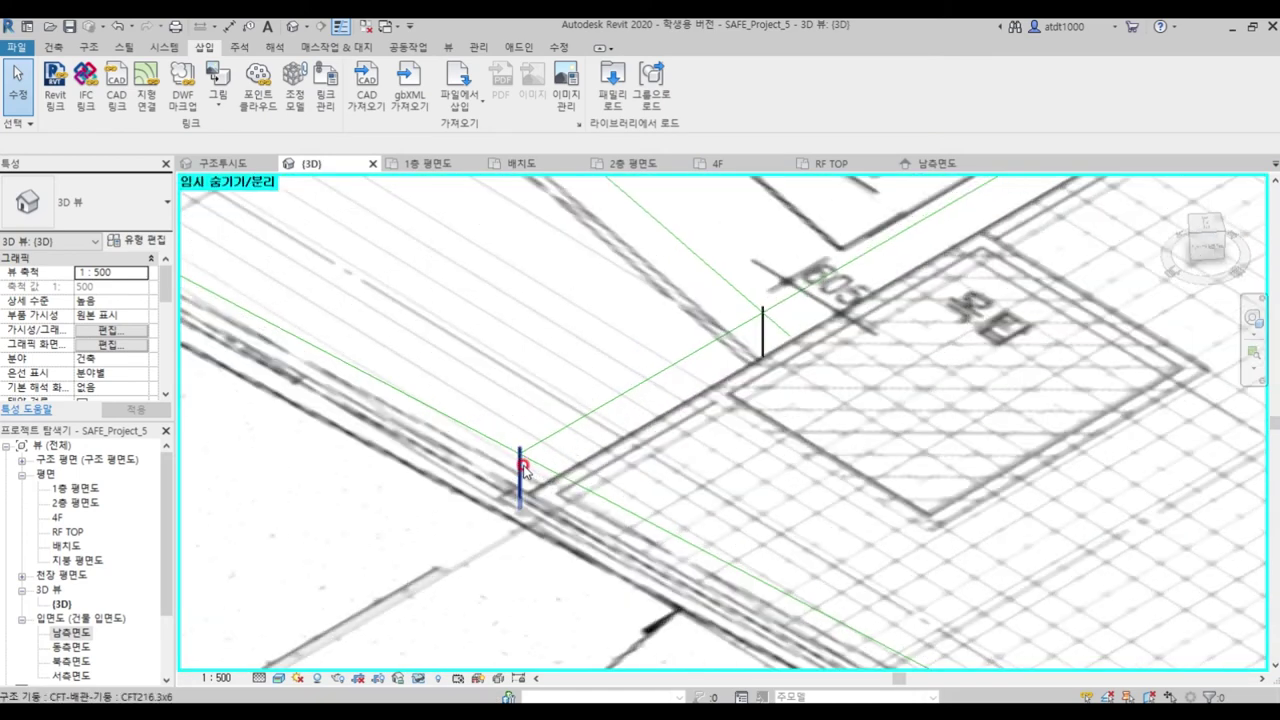
{"action": "scroll", "coordinate": [514, 480], "scroll_direction": "up", "scroll_amount": 2}
{"action": "scroll", "coordinate": [556, 487], "scroll_direction": "down", "scroll_amount": 2}
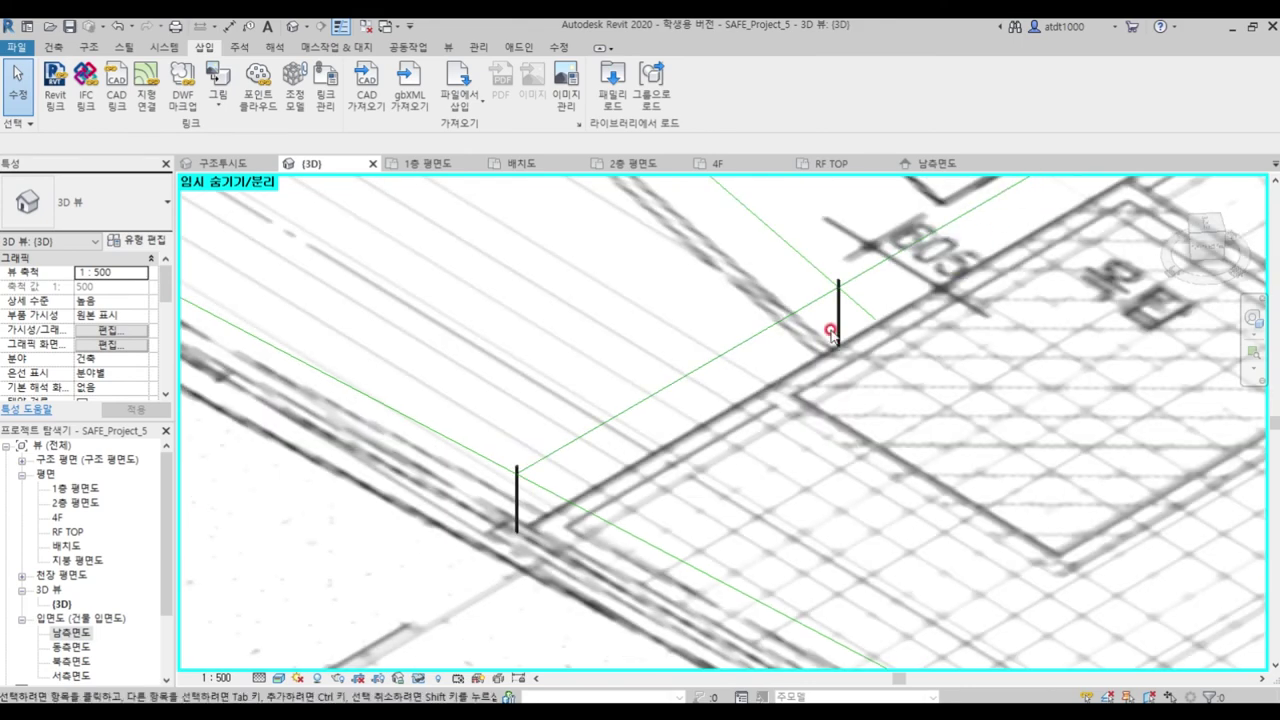
{"action": "scroll", "coordinate": [829, 329], "scroll_direction": "up", "scroll_amount": 2}
{"action": "scroll", "coordinate": [818, 352], "scroll_direction": "down", "scroll_amount": 2}
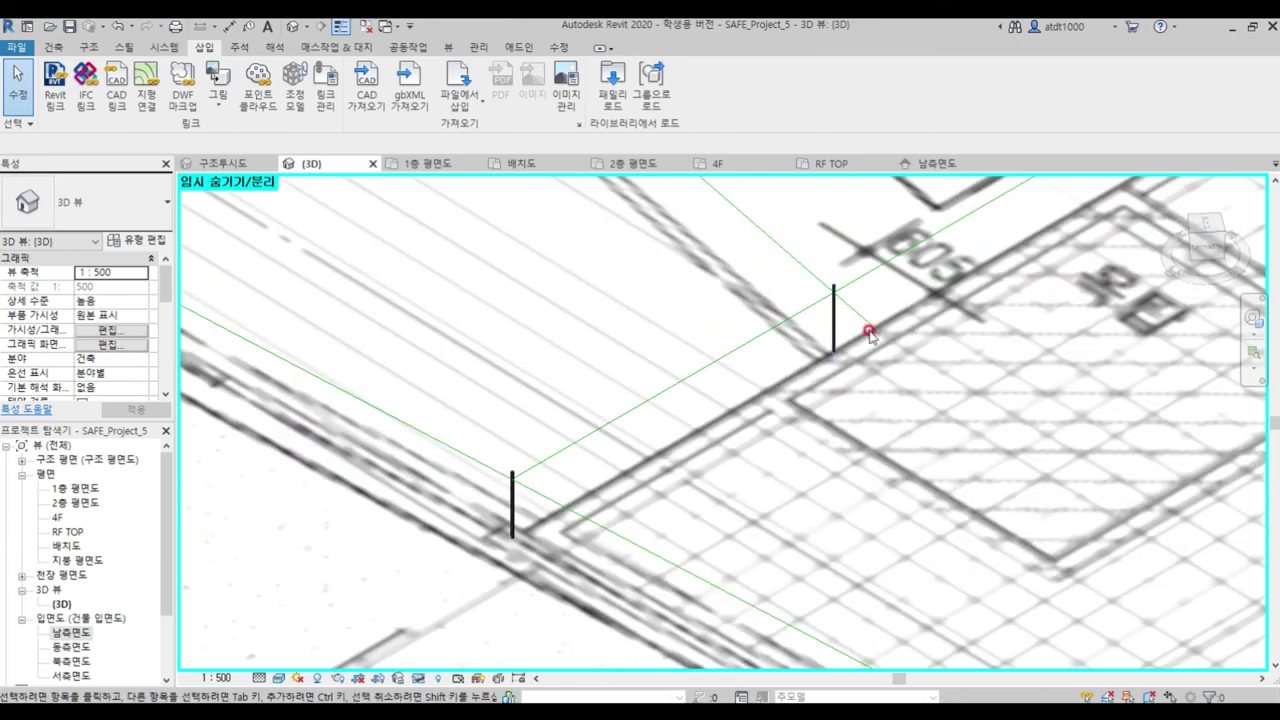
{"action": "scroll", "coordinate": [871, 329], "scroll_direction": "down", "scroll_amount": 2}
{"action": "scroll", "coordinate": [994, 537], "scroll_direction": "down", "scroll_amount": 2}
{"action": "scroll", "coordinate": [651, 349], "scroll_direction": "down", "scroll_amount": 2}
{"action": "scroll", "coordinate": [617, 220], "scroll_direction": "down", "scroll_amount": 2}
{"action": "scroll", "coordinate": [617, 225], "scroll_direction": "up", "scroll_amount": 2}
{"action": "scroll", "coordinate": [600, 260], "scroll_direction": "up", "scroll_amount": 2}
{"action": "scroll", "coordinate": [533, 333], "scroll_direction": "down", "scroll_amount": 2}
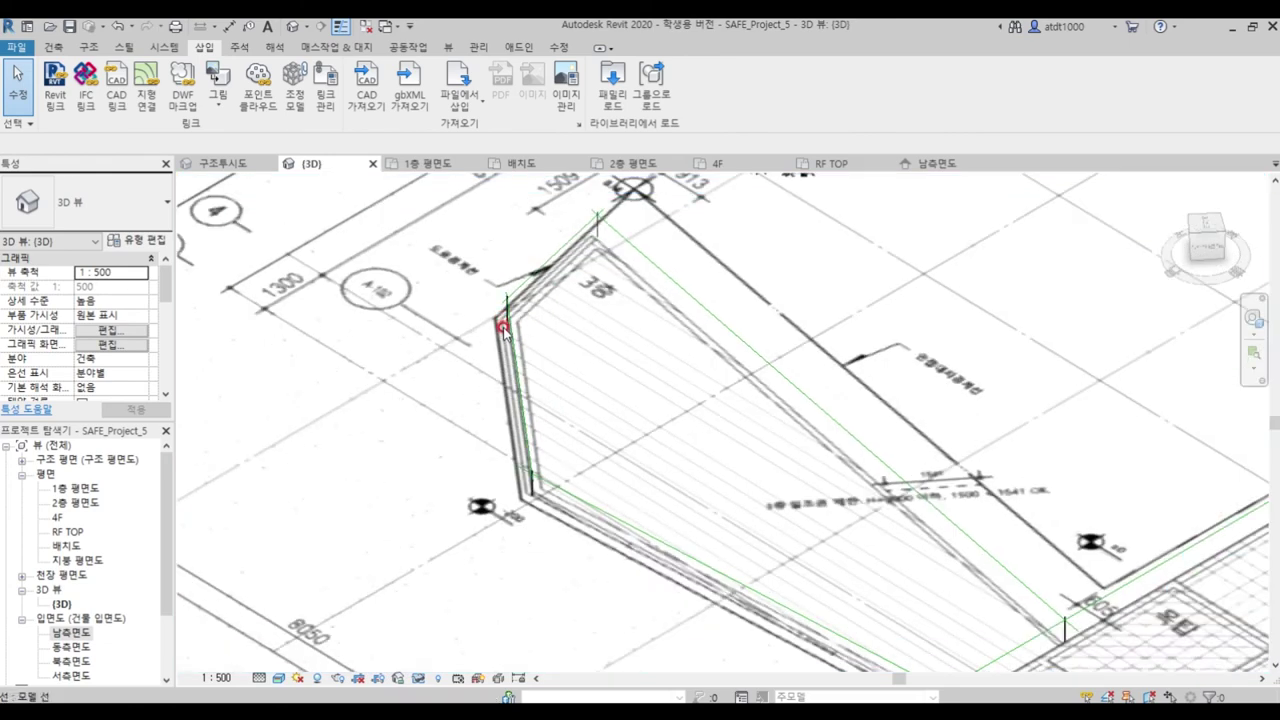
{"action": "scroll", "coordinate": [505, 340], "scroll_direction": "down", "scroll_amount": 2}
{"action": "scroll", "coordinate": [986, 558], "scroll_direction": "down", "scroll_amount": 2}
{"action": "scroll", "coordinate": [986, 558], "scroll_direction": "up", "scroll_amount": 2}
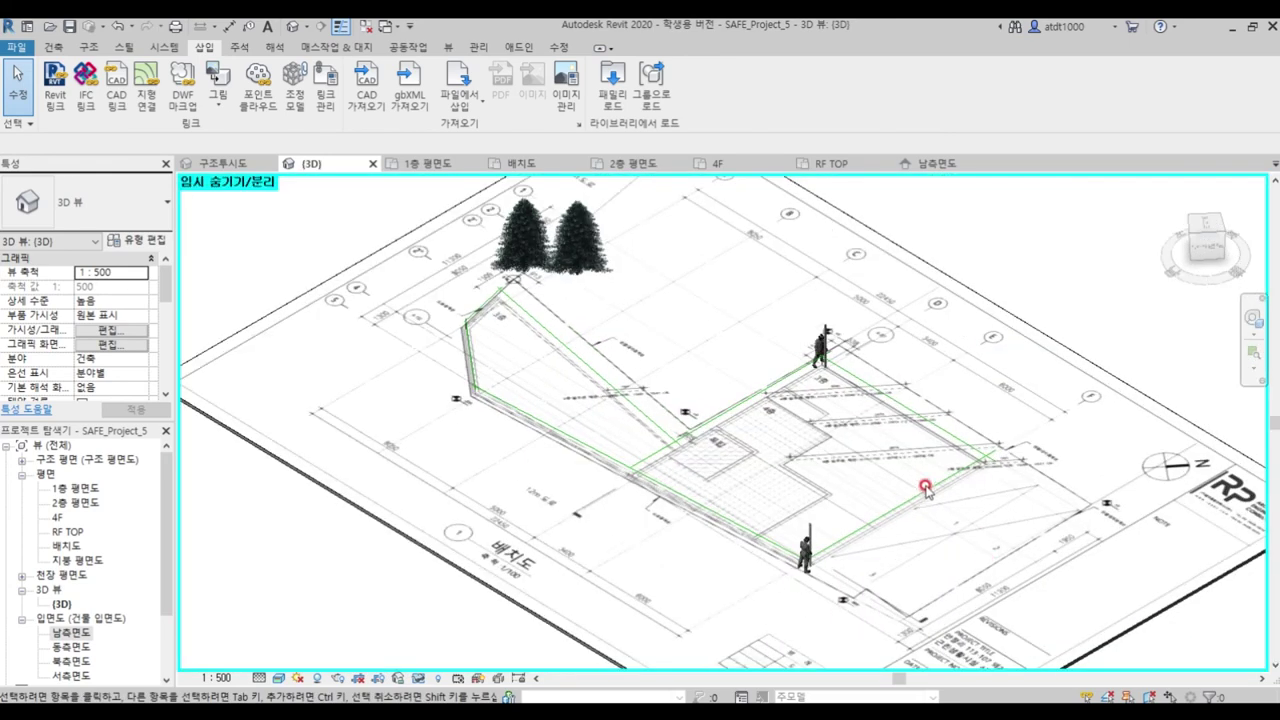
{"action": "scroll", "coordinate": [921, 496], "scroll_direction": "up", "scroll_amount": 3}
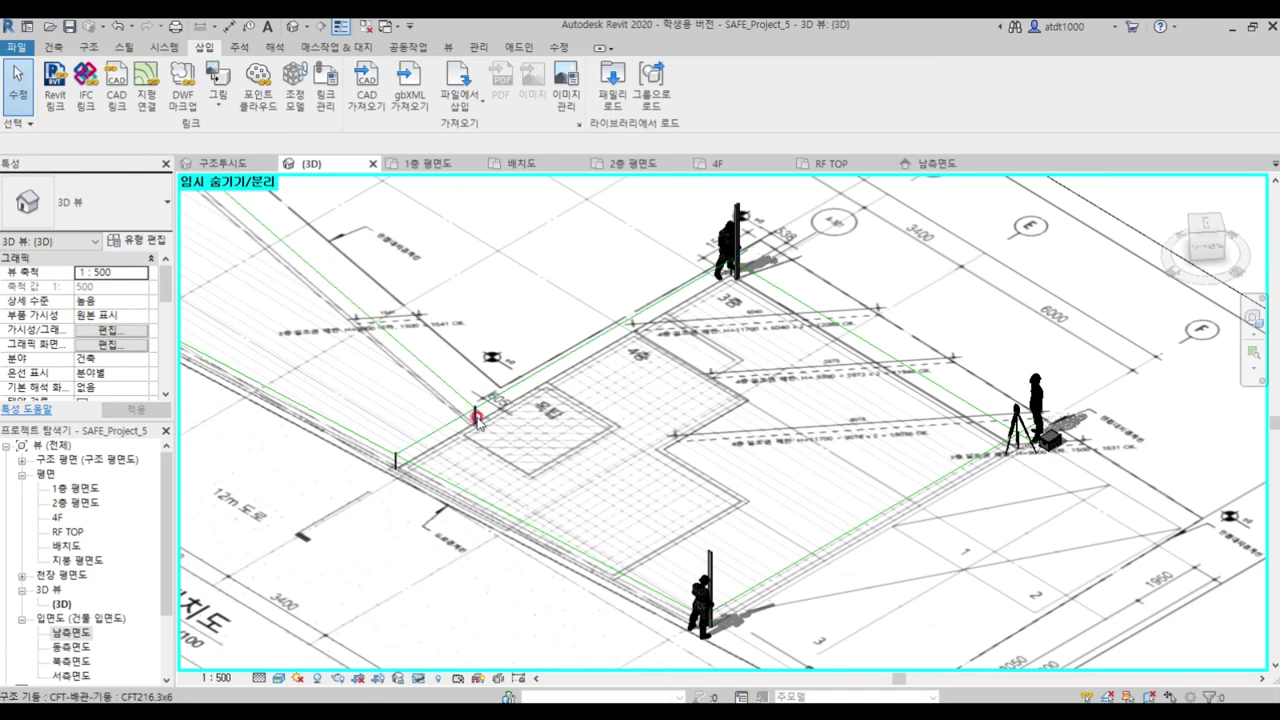
{"action": "scroll", "coordinate": [887, 372], "scroll_direction": "down", "scroll_amount": 2}
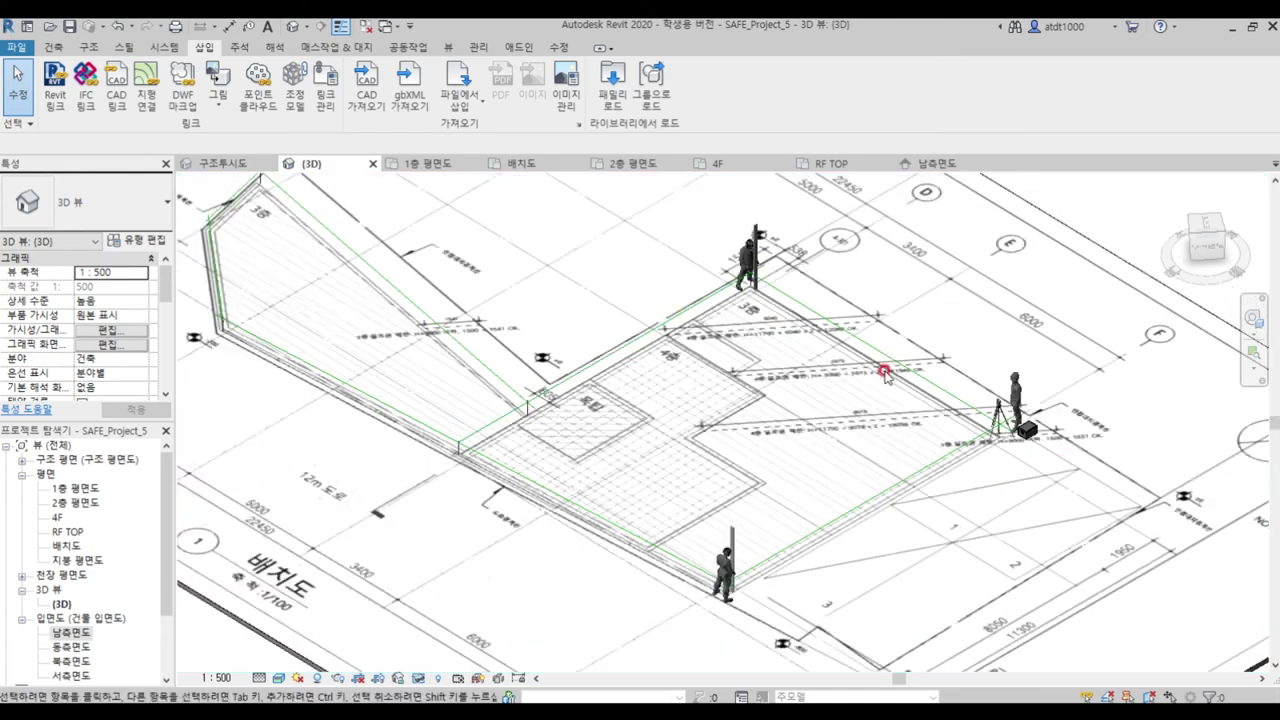
{"action": "scroll", "coordinate": [868, 414], "scroll_direction": "down", "scroll_amount": 2}
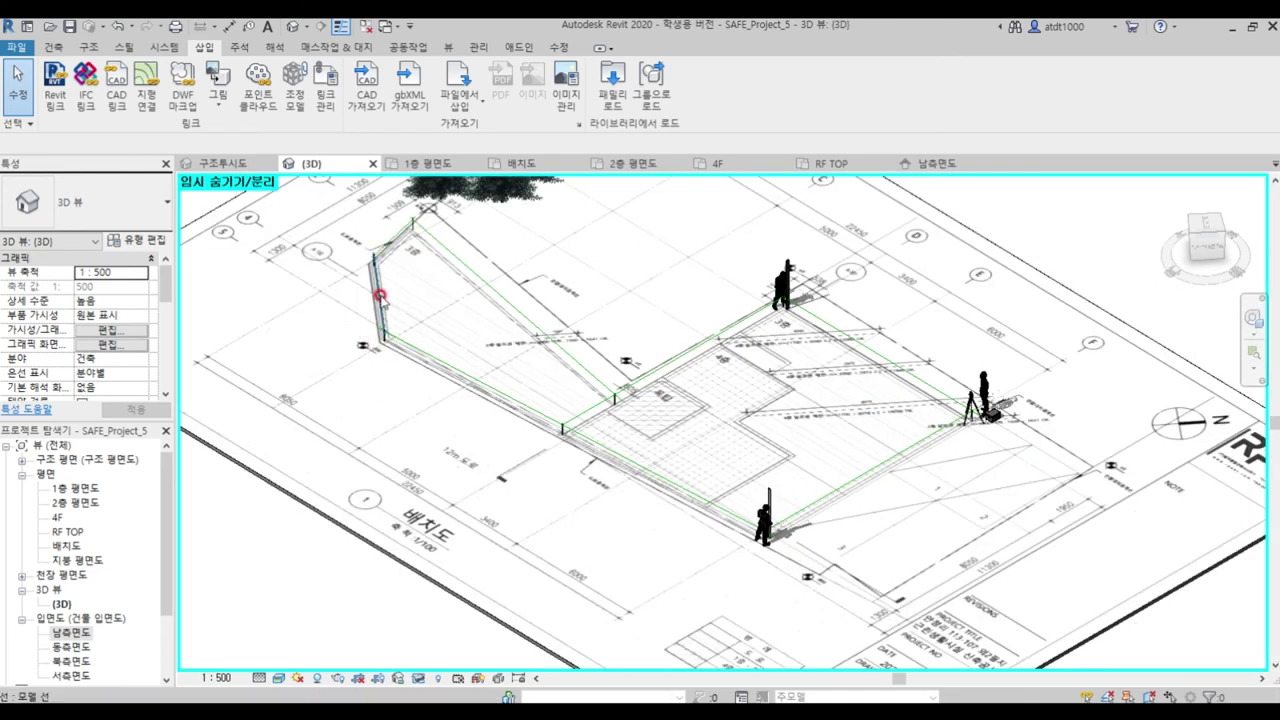